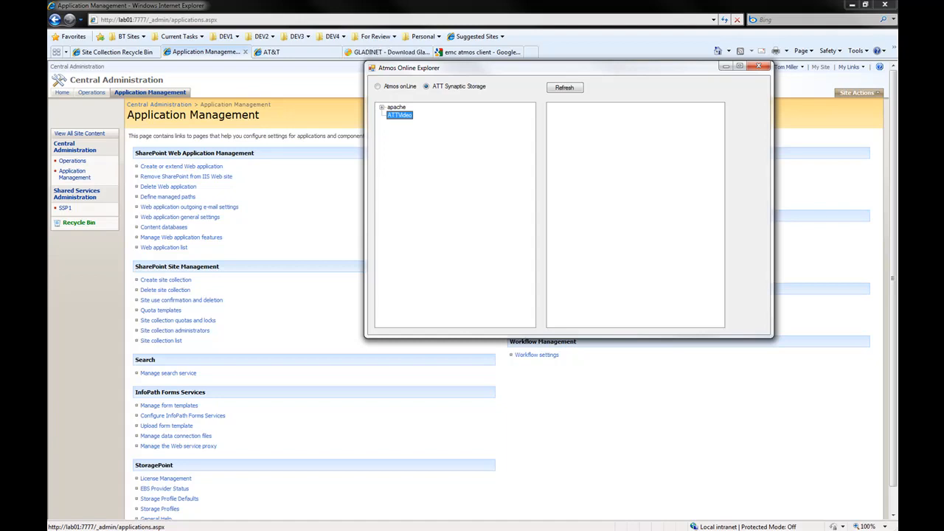
- Open the AT&T Synaptic Storage site collection's StoragePoint storage profile from Application Management and review its settings
click(250, 5)
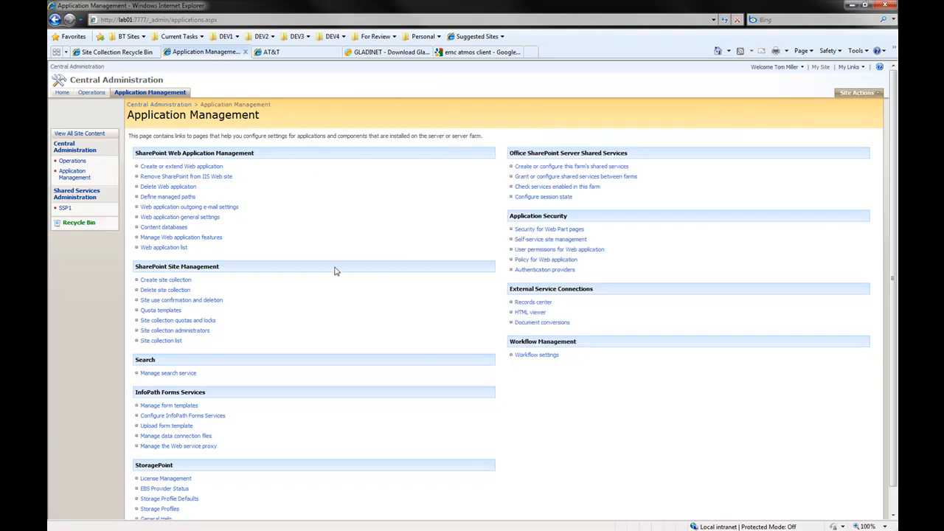
scroll(344, 332, down, 1)
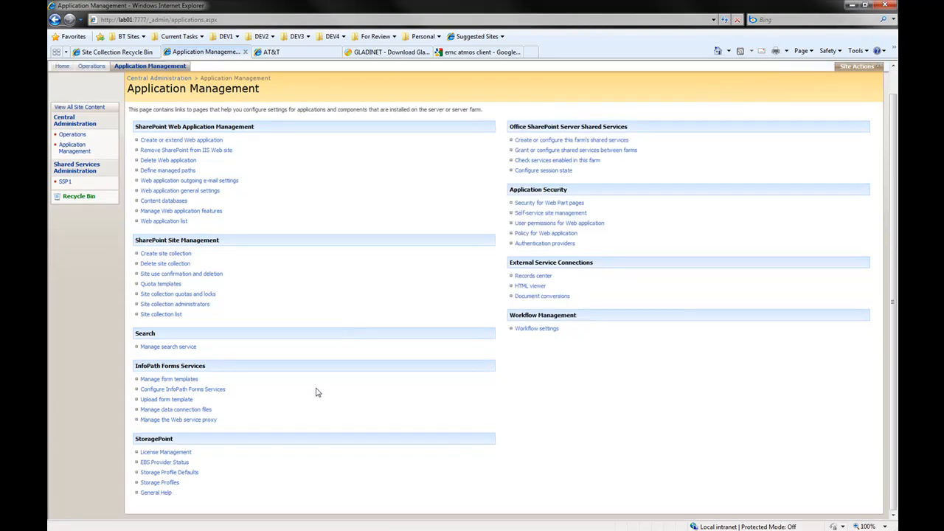
click(172, 486)
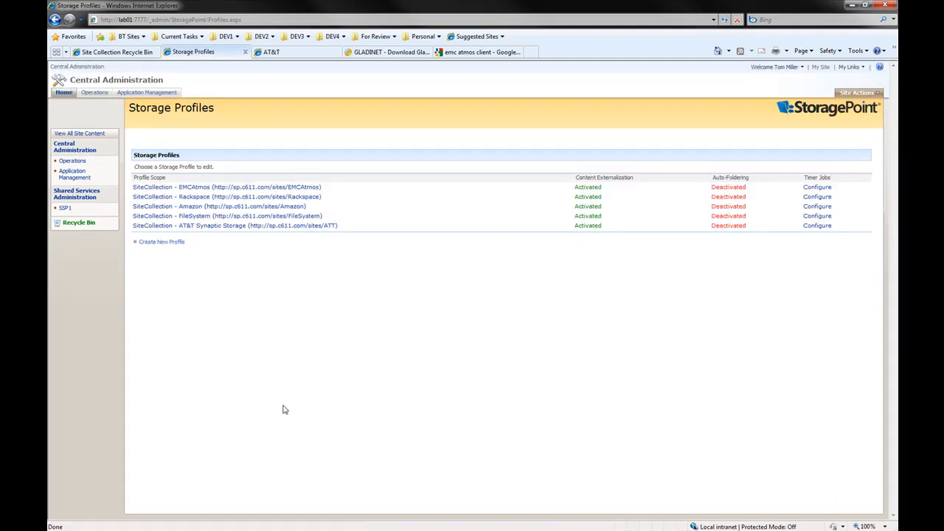
click(299, 230)
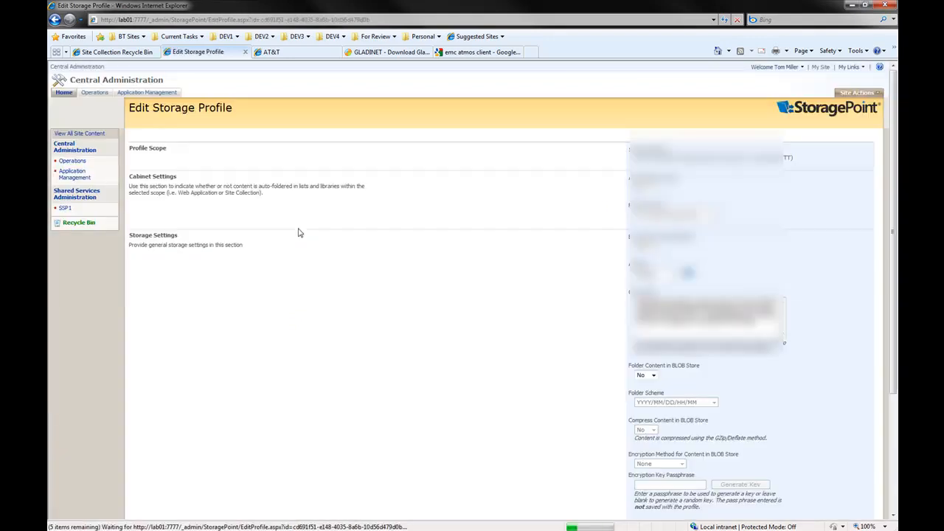
scroll(299, 233, down, 3)
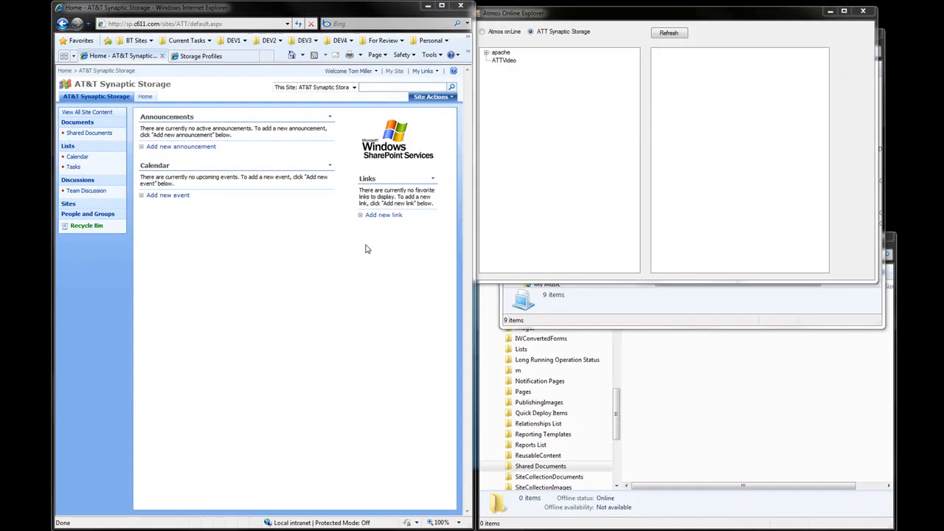
- Upload Beach.jpg and Duck.gif together from the SampleDocs library to the site's Shared Documents library
click(97, 135)
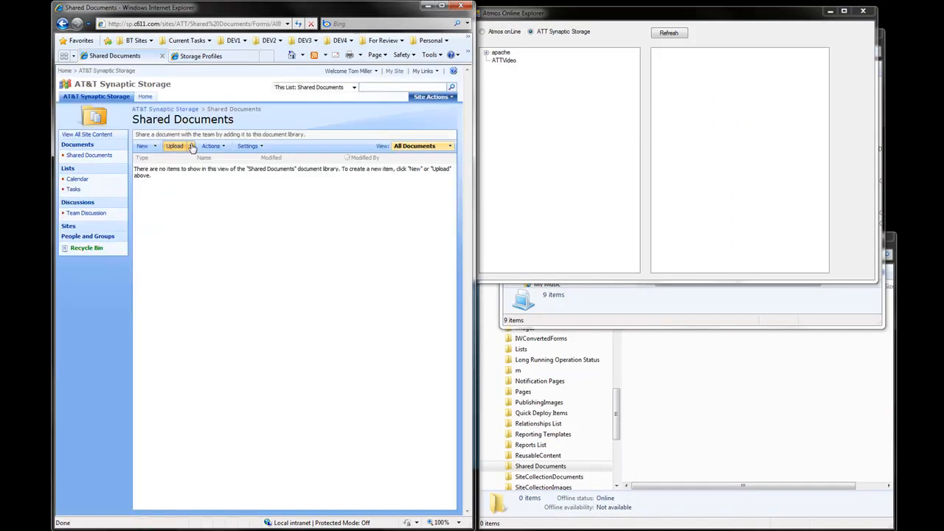
click(190, 147)
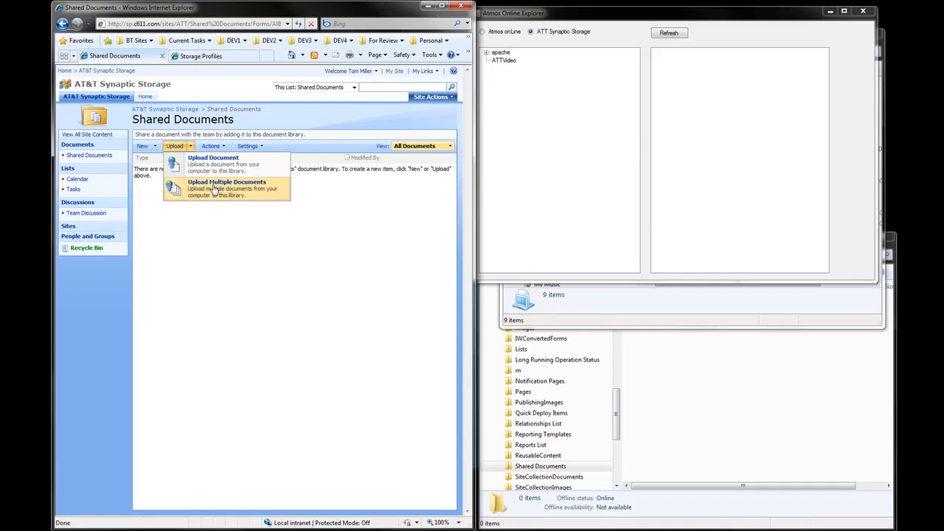
click(257, 189)
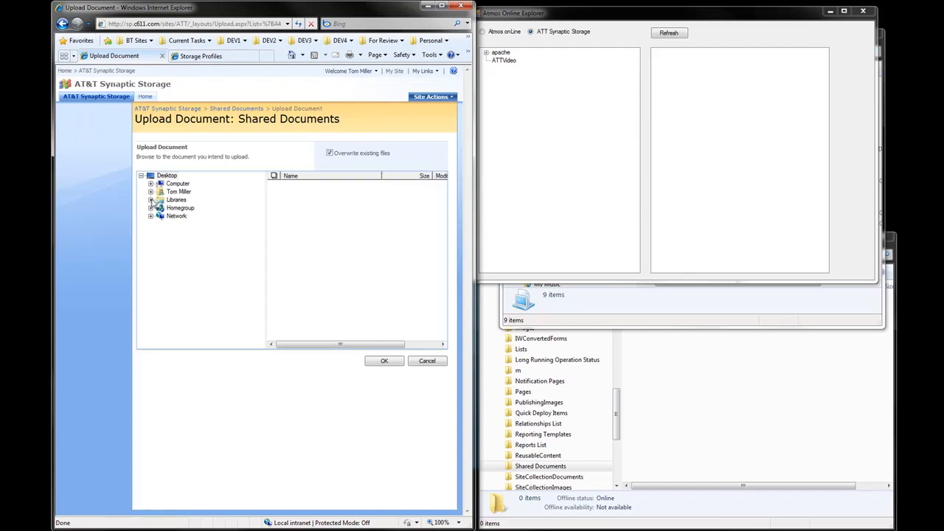
click(151, 200)
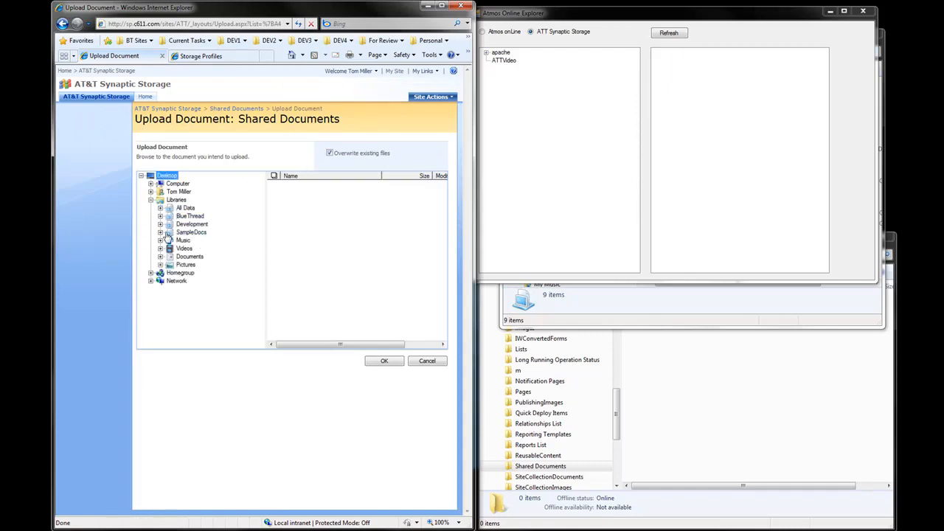
click(191, 233)
click(274, 194)
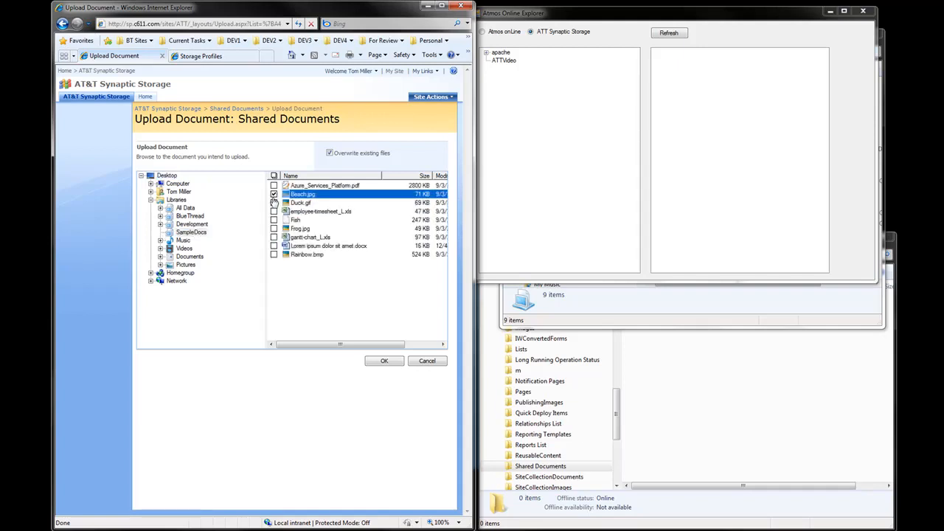
click(274, 203)
click(388, 361)
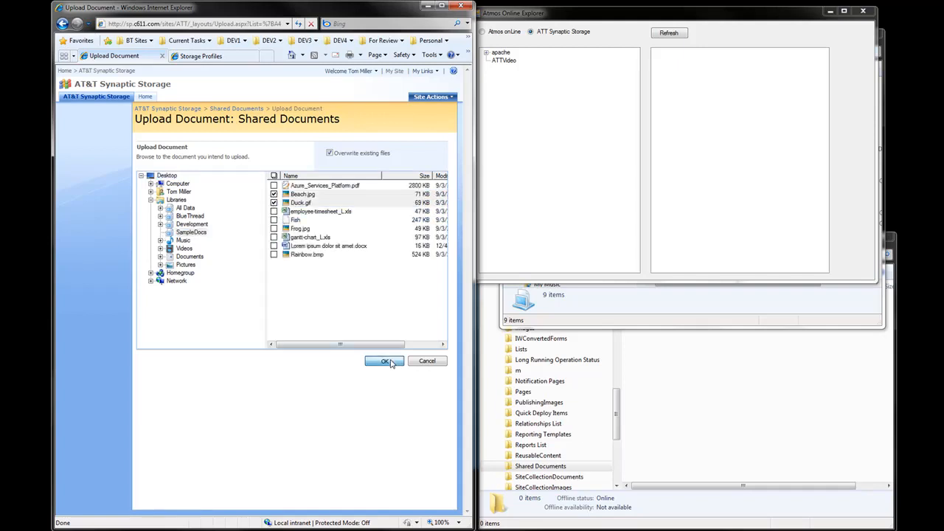
click(489, 314)
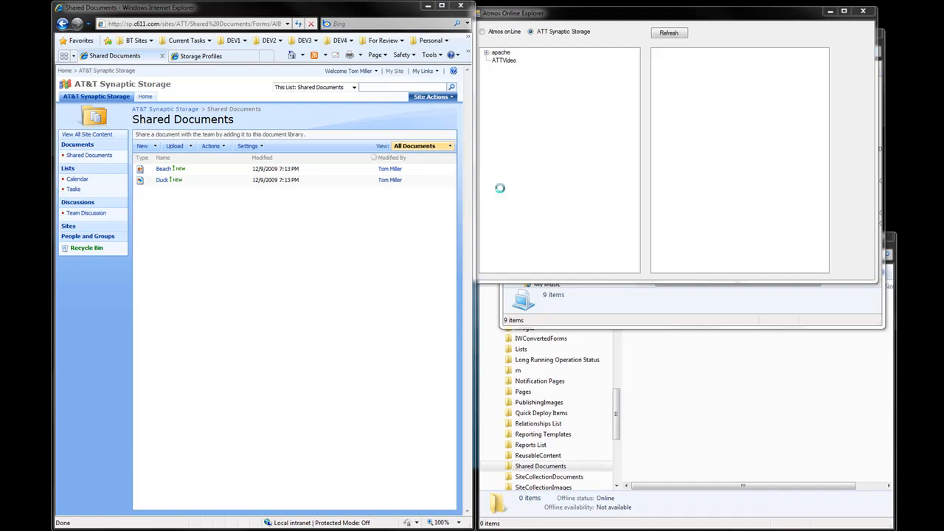
- Switch to Atmos Online Explorer, refresh the storage listing and expand ATTVideo to check for the two uploaded images
click(551, 170)
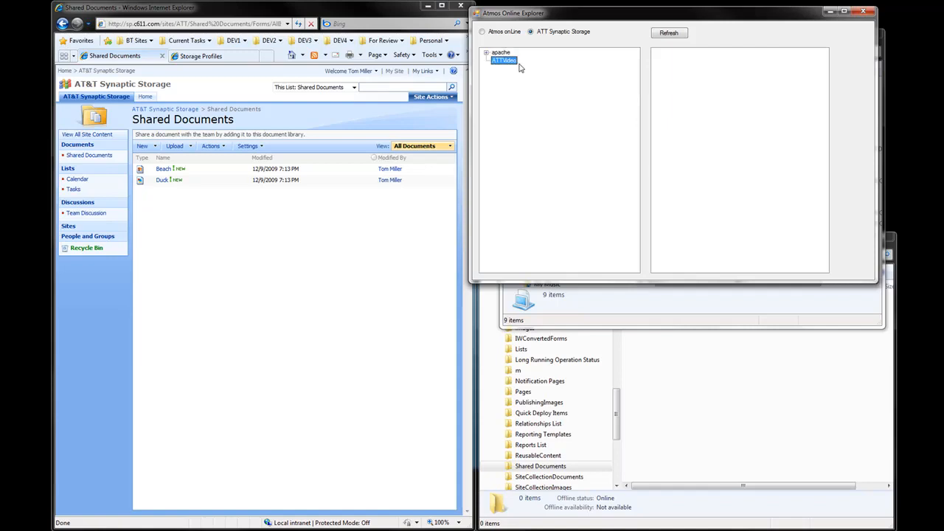
click(669, 33)
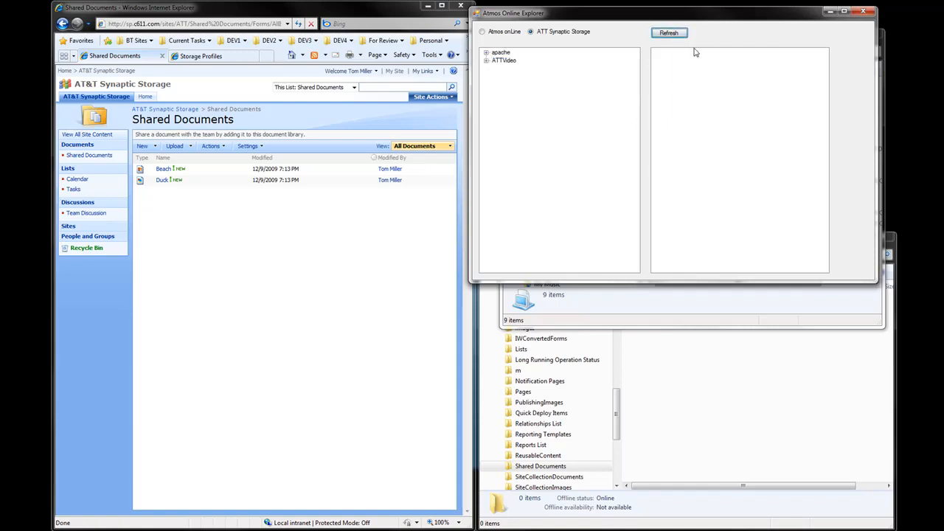
click(486, 62)
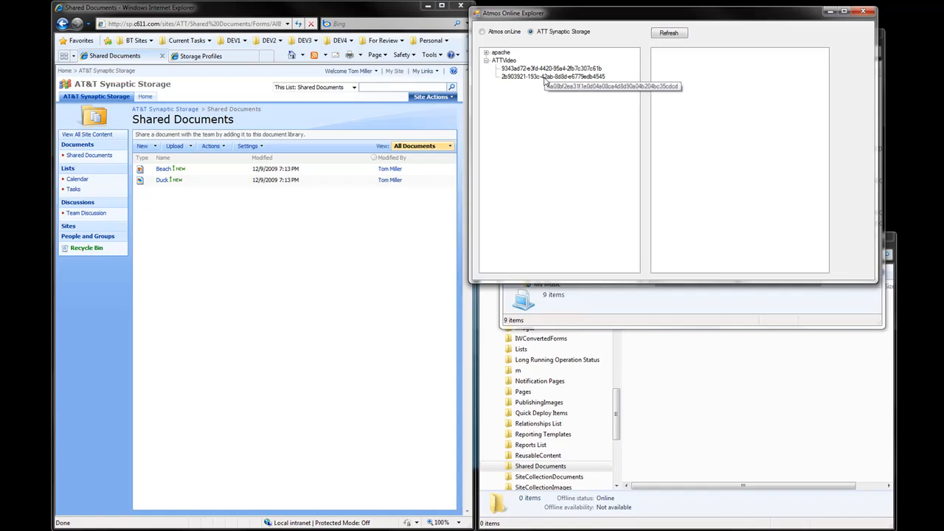
- Create a new Word document from the Shared Documents library and paste the copied lorem ipsum text into it
click(281, 214)
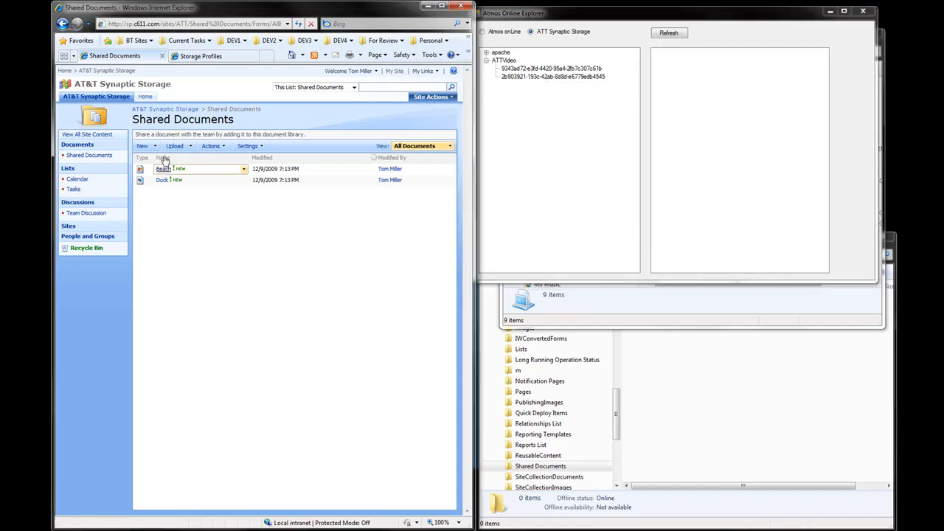
click(143, 146)
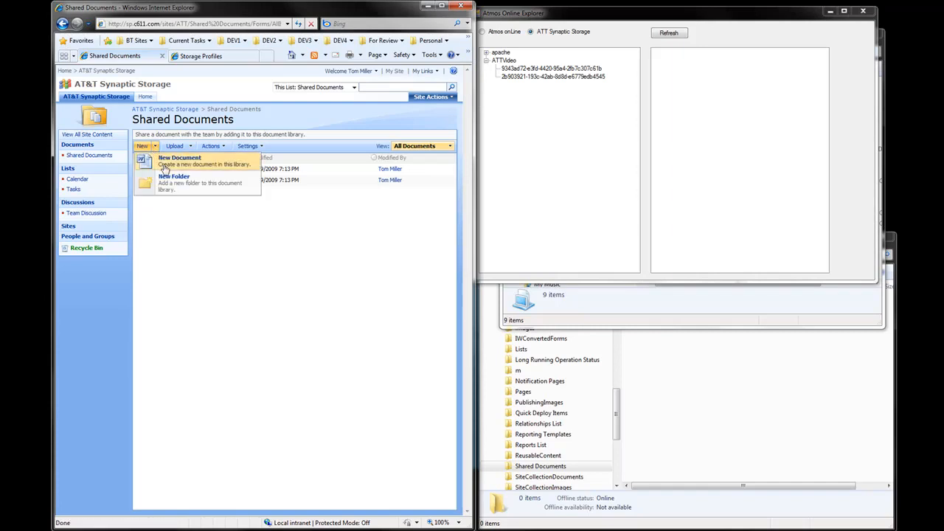
click(164, 168)
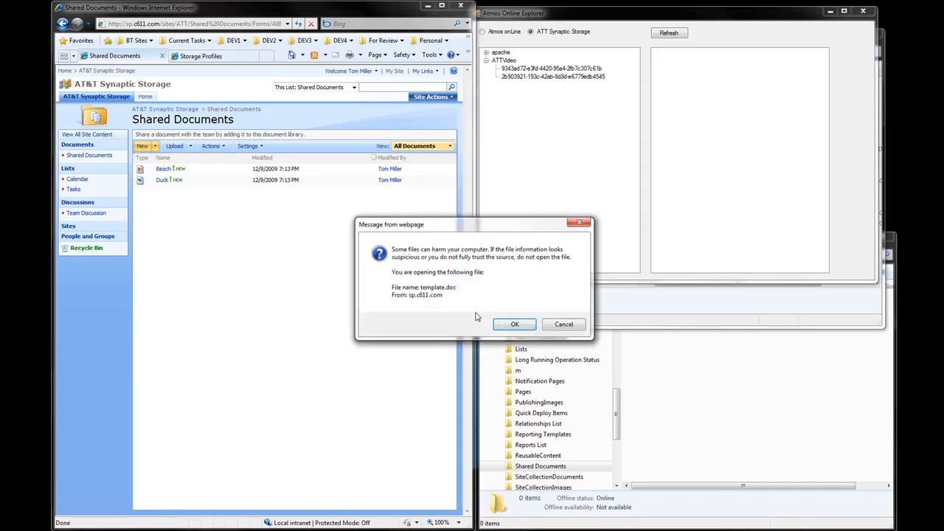
click(528, 323)
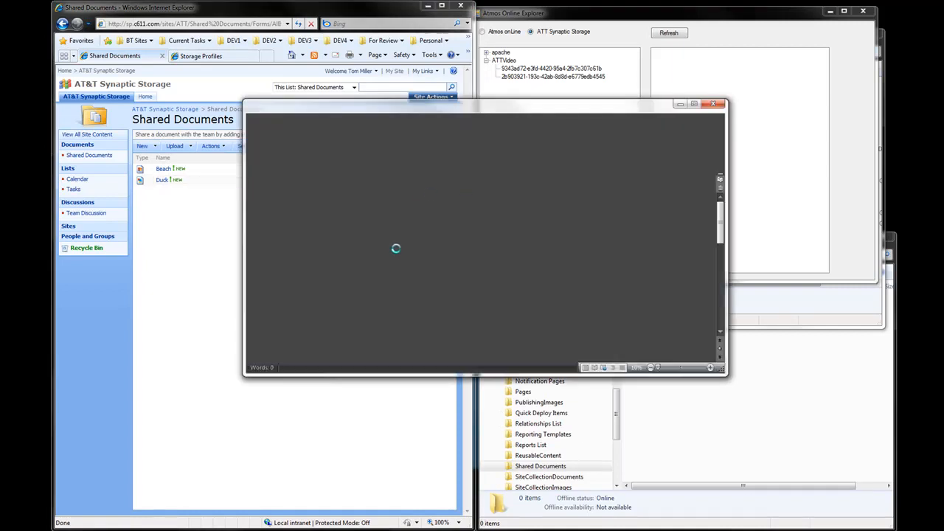
right_click(346, 265)
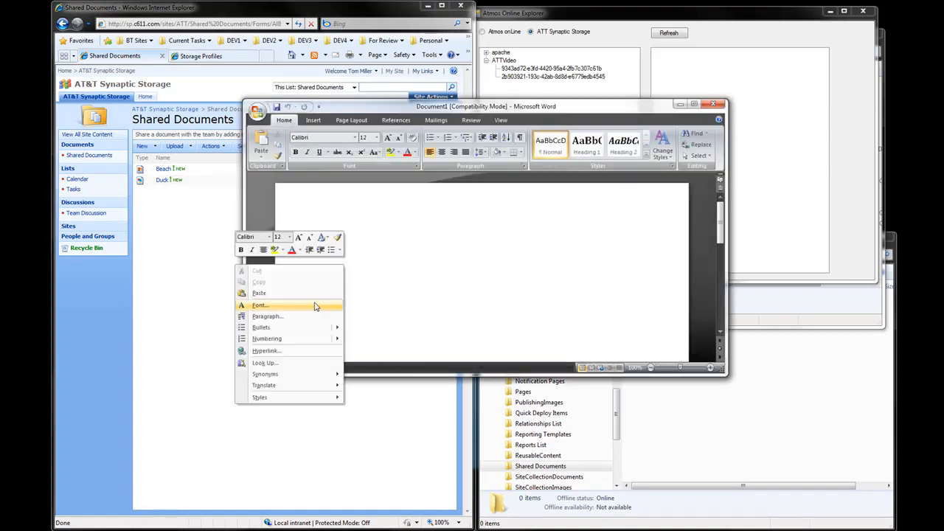
click(303, 295)
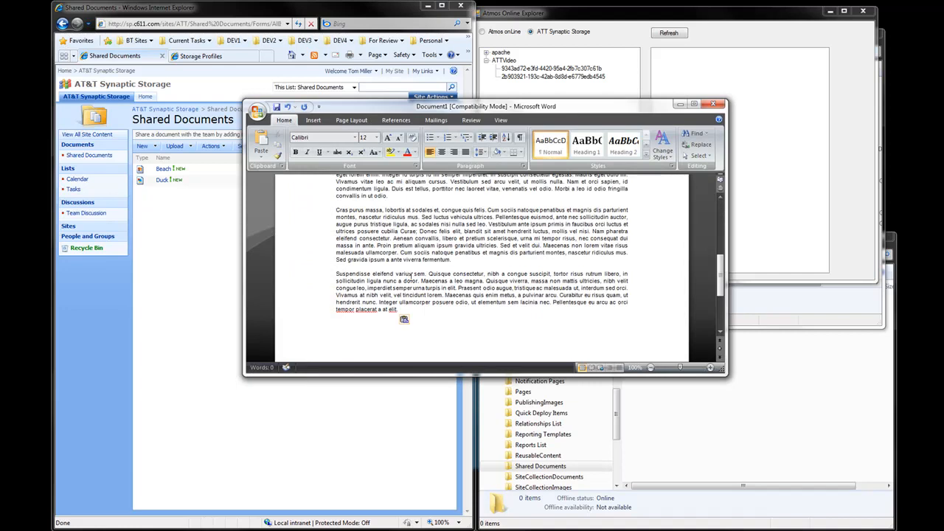
- Close the Word document, saving it to Shared Documents as "Lorem ipsum dolor sit amet" in Word Document format
click(713, 103)
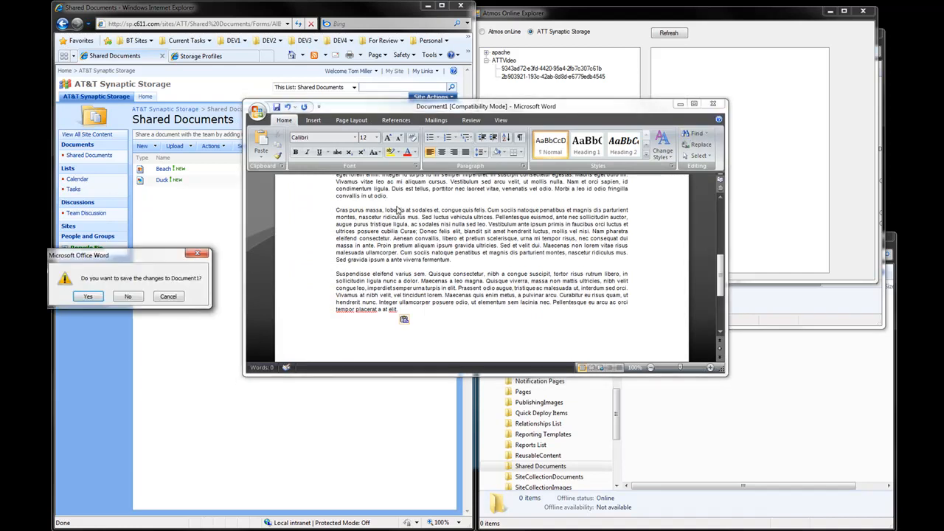
click(92, 297)
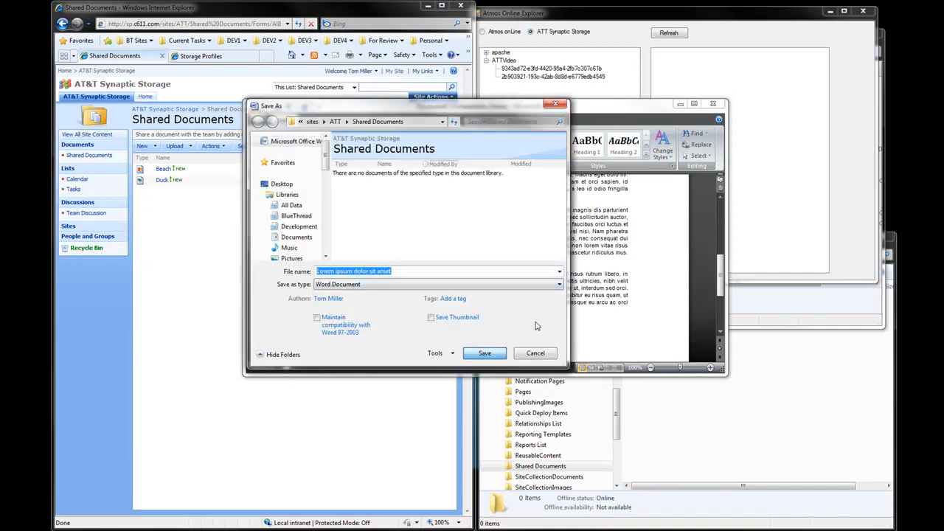
key(Return)
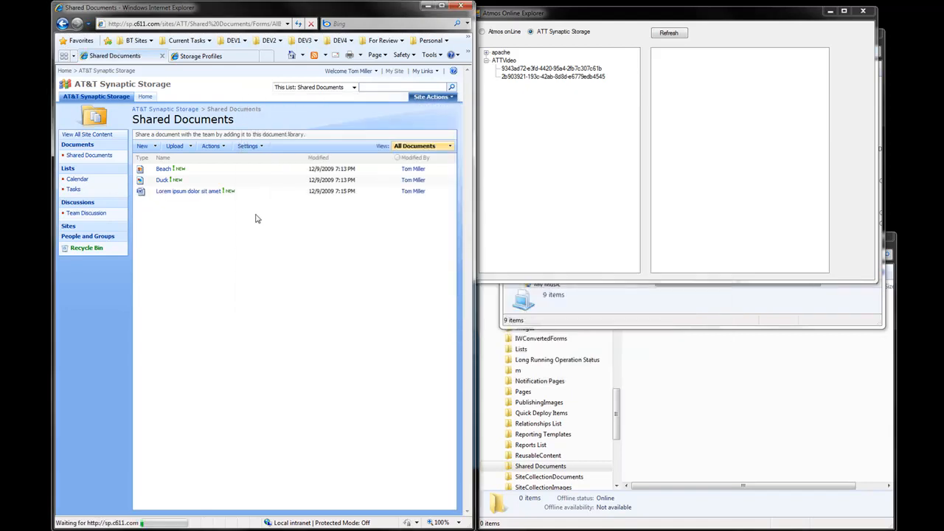
- Refresh the Atmos Online Explorer listing and expand ATTVideo to check for the saved Word document's object
click(544, 125)
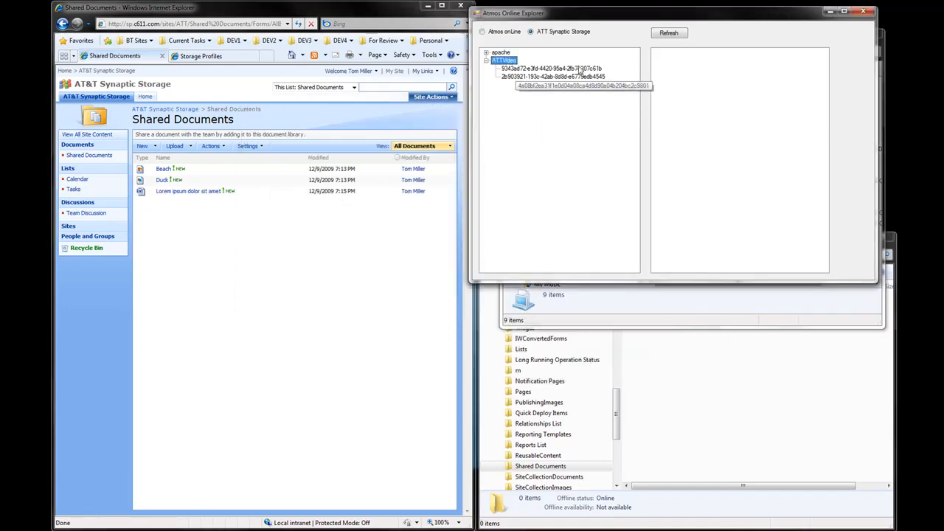
click(668, 32)
click(487, 61)
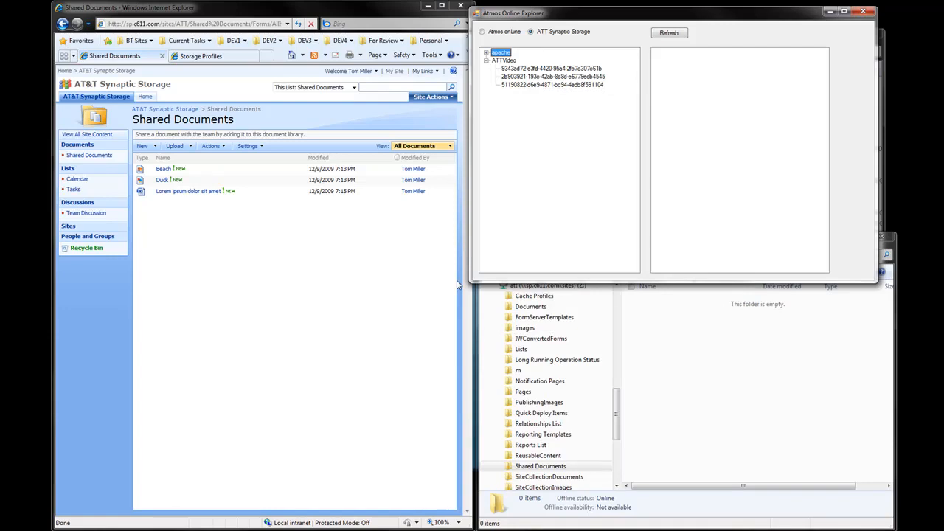
- Copy the Frog image from SampleDocs into Shared Documents on the mapped Z: drive, and refresh the SharePoint library page
click(678, 376)
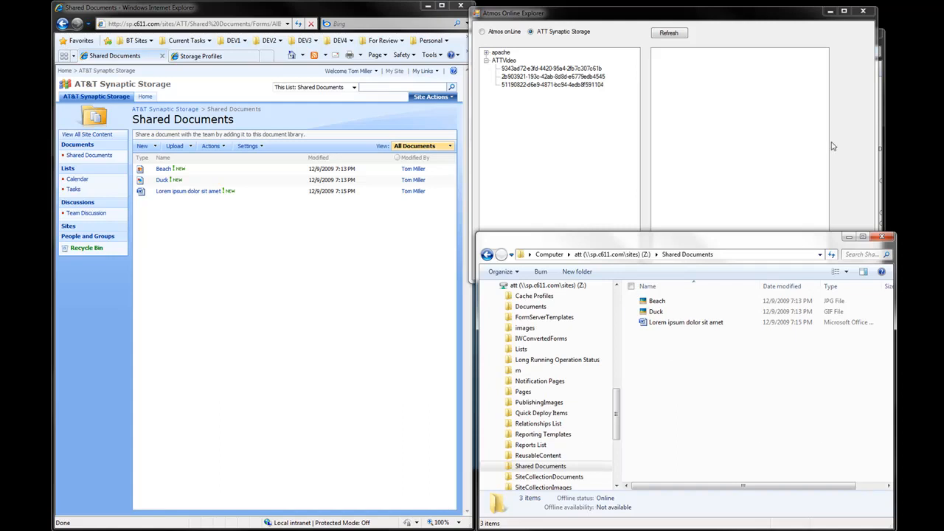
drag(809, 18, 706, 18)
click(796, 34)
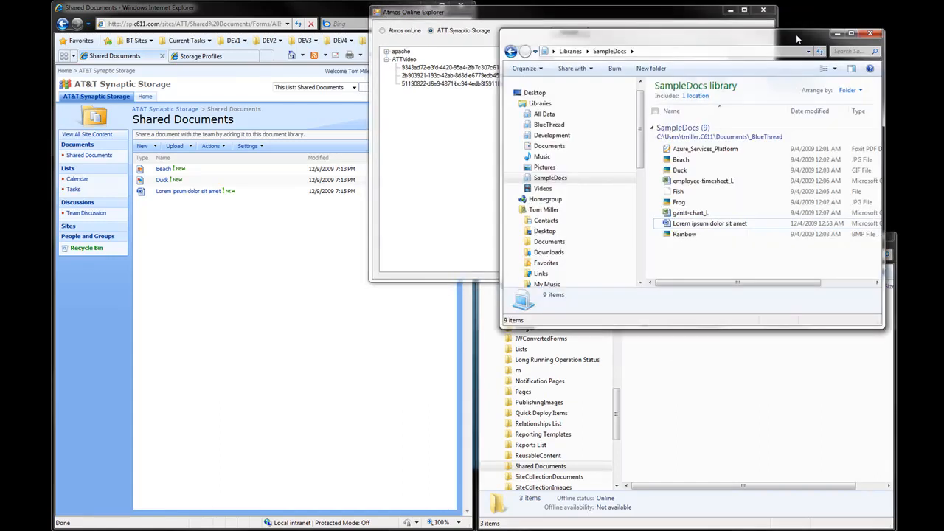
drag(682, 203, 698, 373)
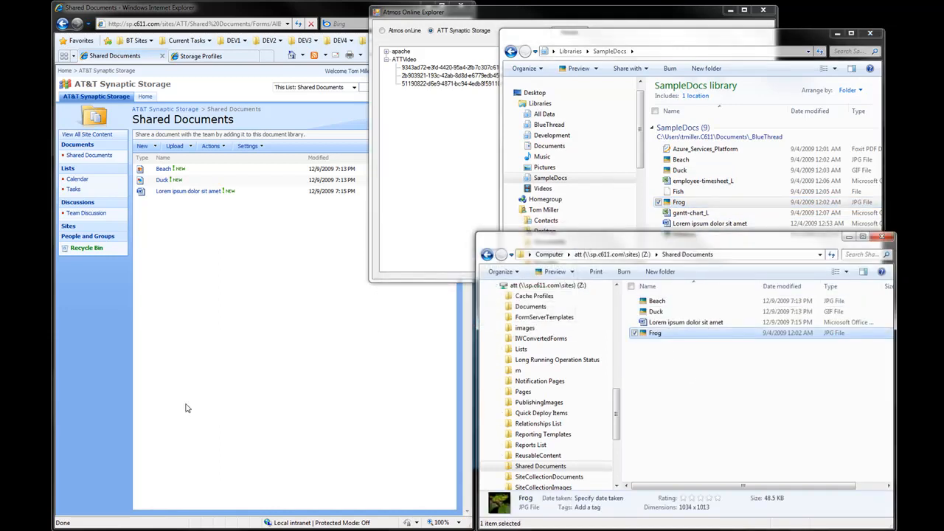
click(149, 376)
key(F5)
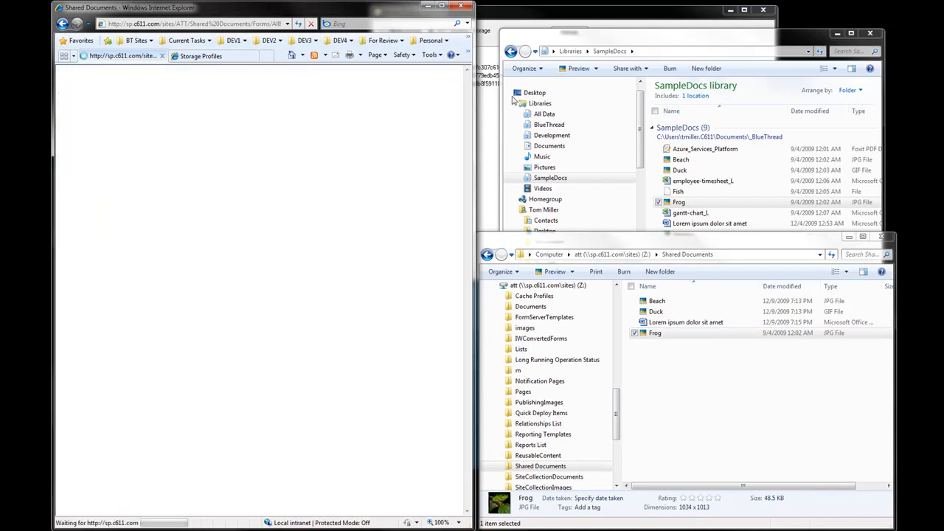
- Refresh the storage listing in Atmos Online Explorer and expand ATTVideo to check for the copied Frog image's object
click(524, 15)
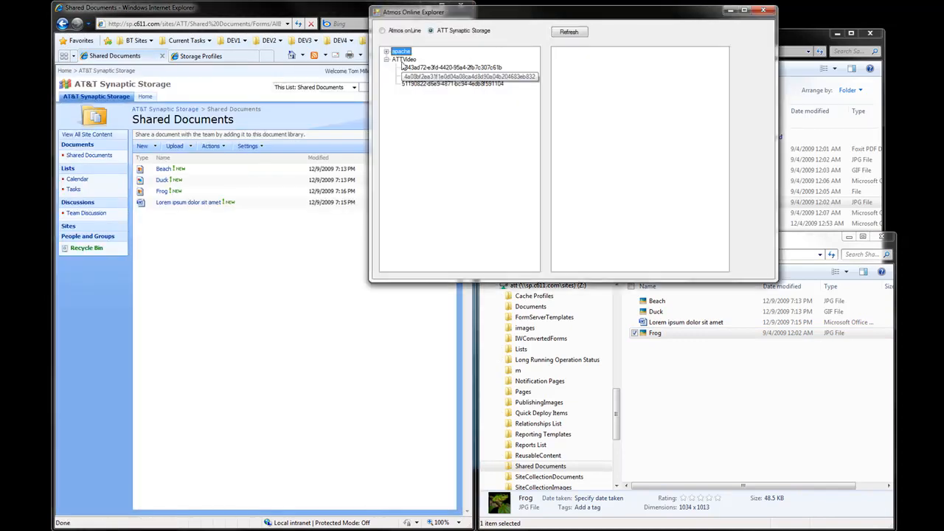
click(565, 33)
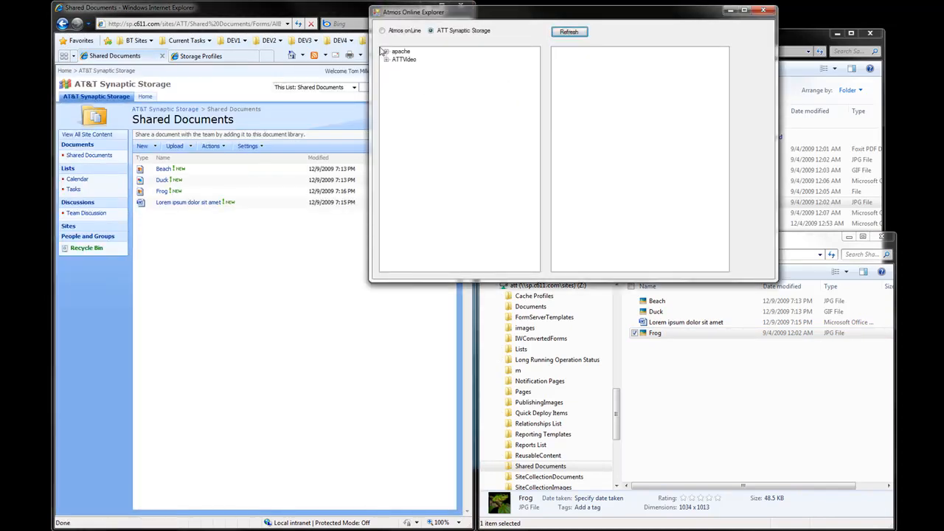
click(386, 59)
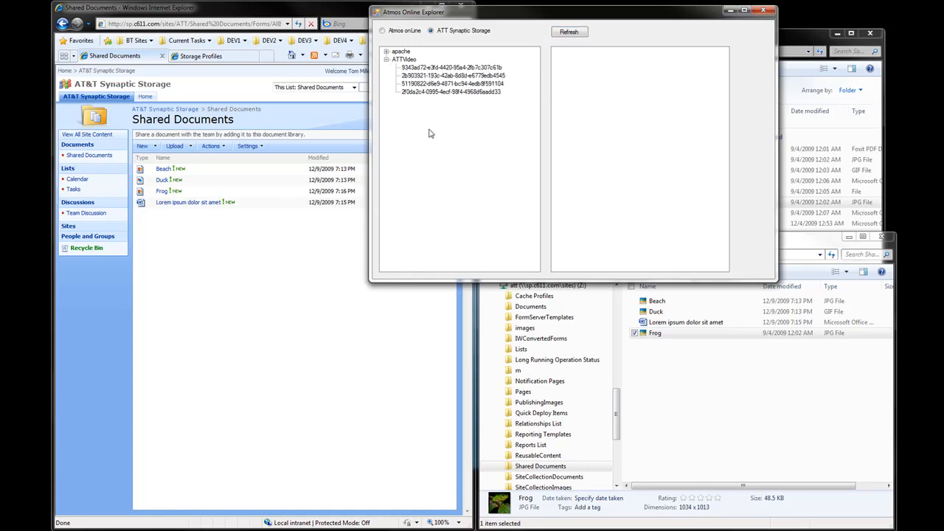
- Return to the SharePoint library in the browser and open the Frog image to view it
click(349, 261)
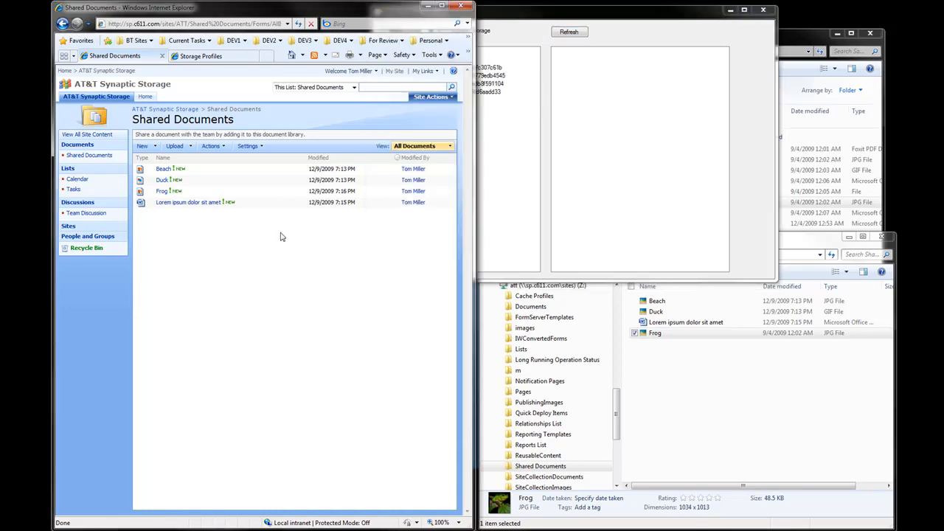
click(162, 192)
click(502, 327)
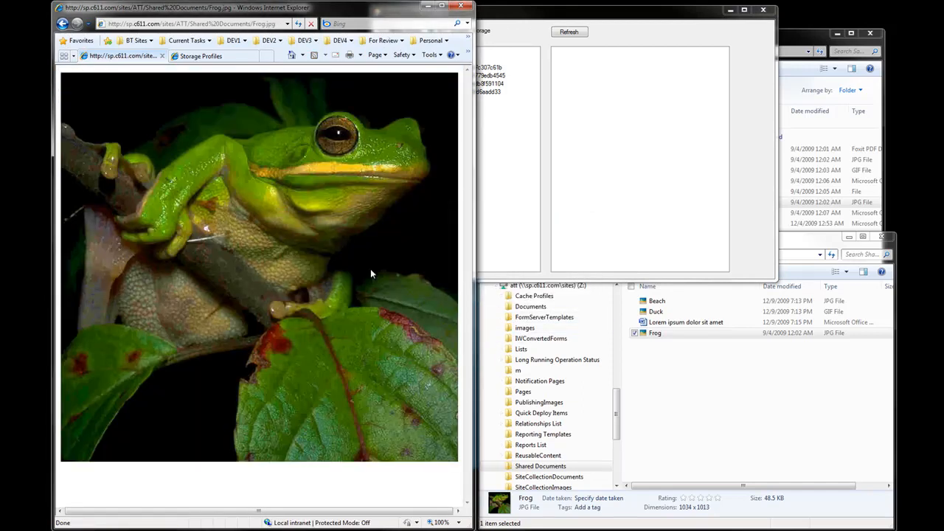
- Return to the Shared Documents library page, then view the Frog image from the mapped Z: drive and close the viewer
key(BackSpace)
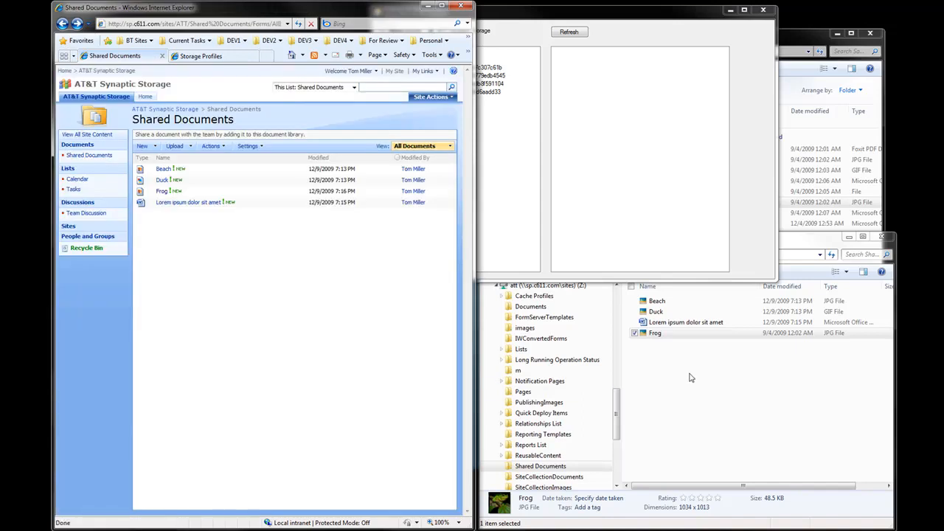
click(655, 333)
double_click(661, 335)
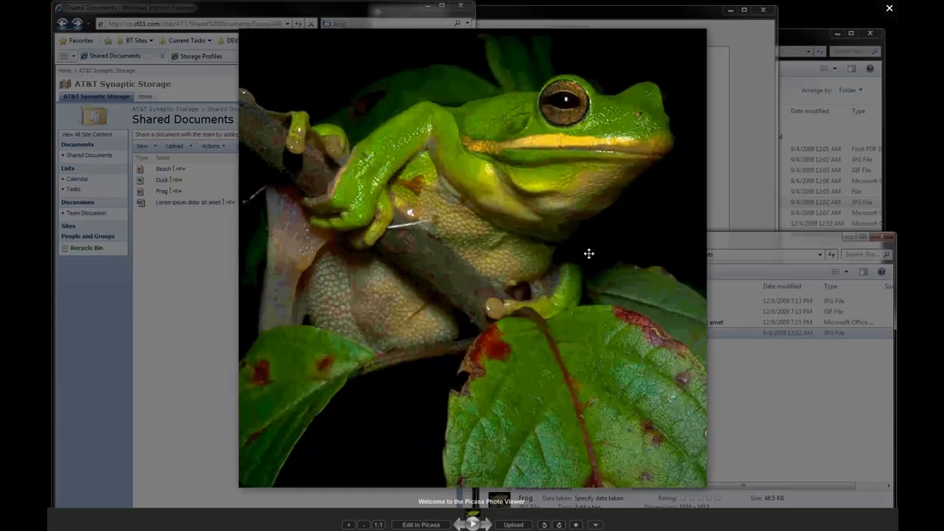
click(891, 7)
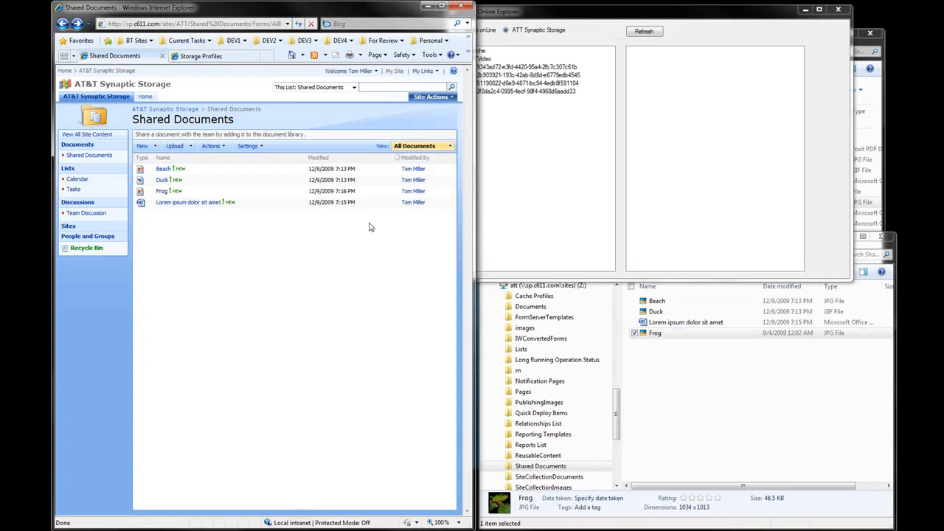
- Switch to Atmos Online Explorer and inspect the metadata of the first and last objects under ATTVideo
click(530, 205)
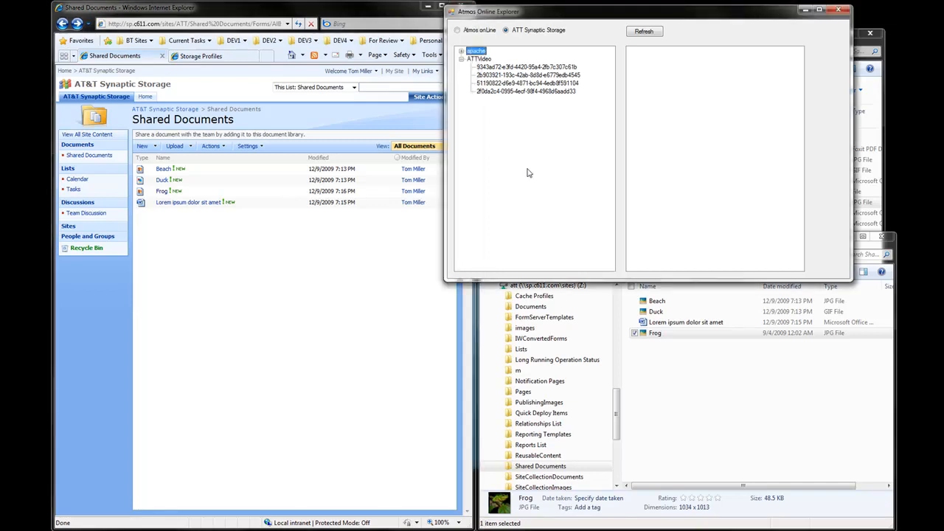
click(503, 67)
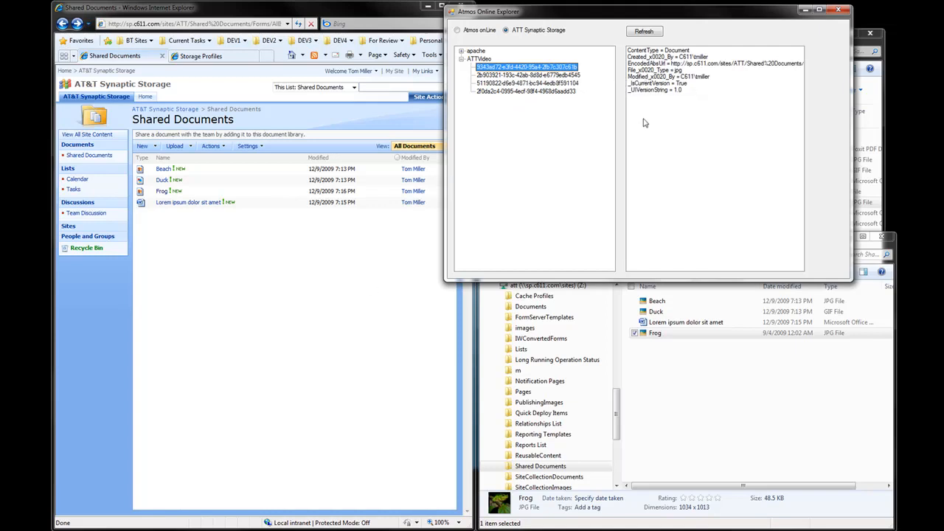
click(515, 92)
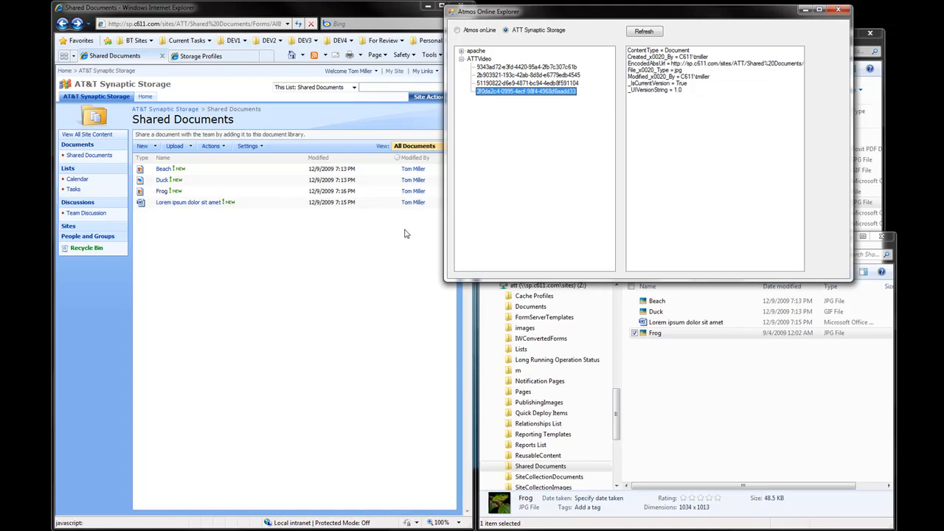
- Add a single-line-of-text column named Test to the Shared Documents library in SharePoint
click(364, 320)
click(251, 147)
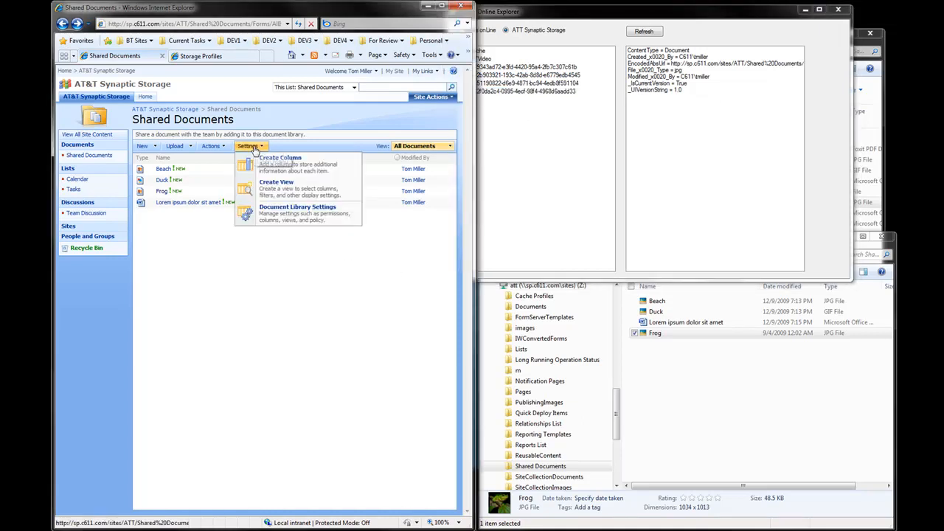
click(280, 159)
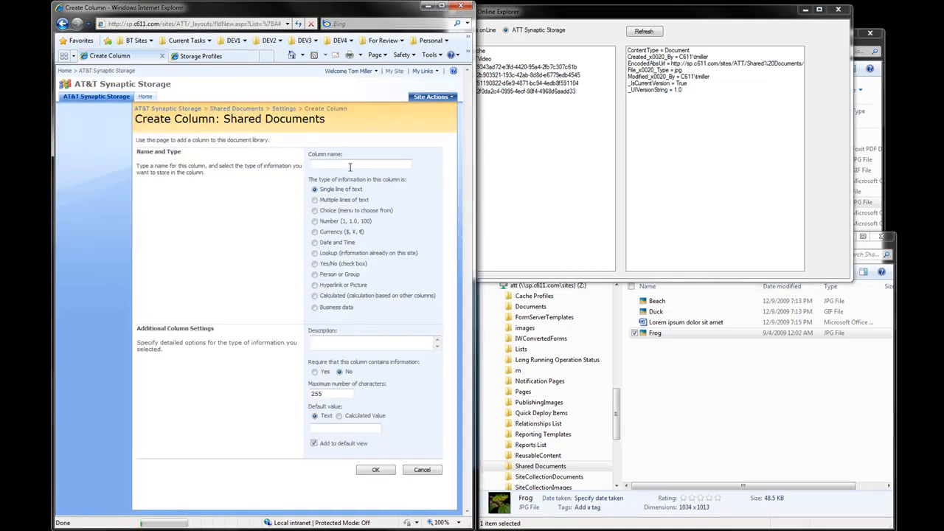
text(Test)
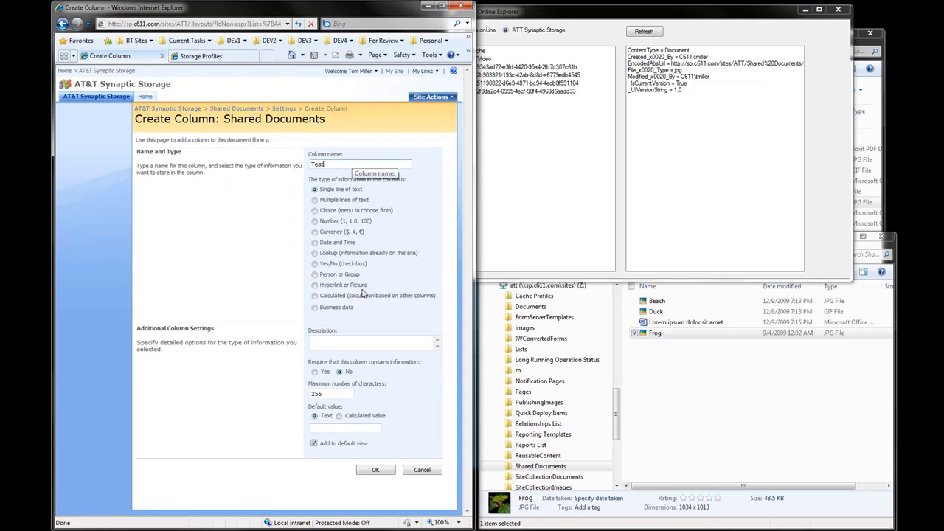
click(376, 471)
click(377, 470)
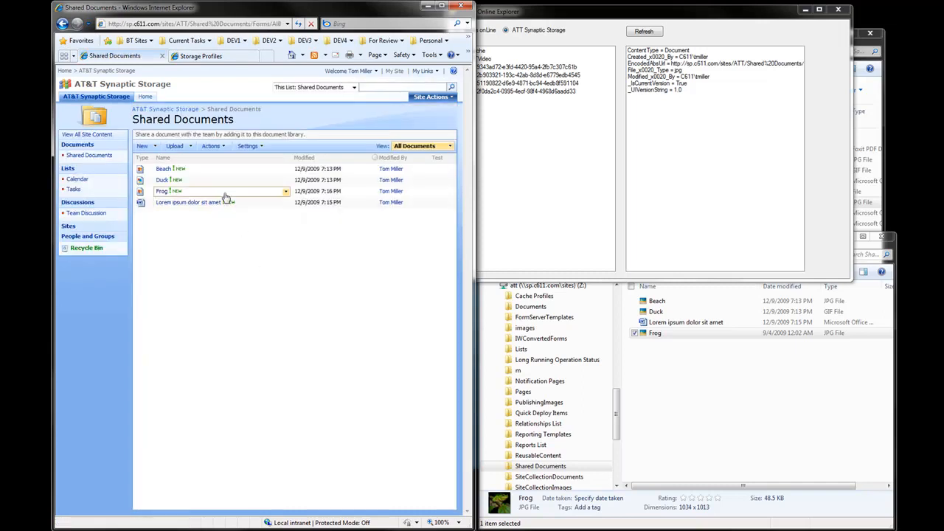
- Edit the Frog image's properties in the library, setting its Test field to Test, and save them
click(286, 192)
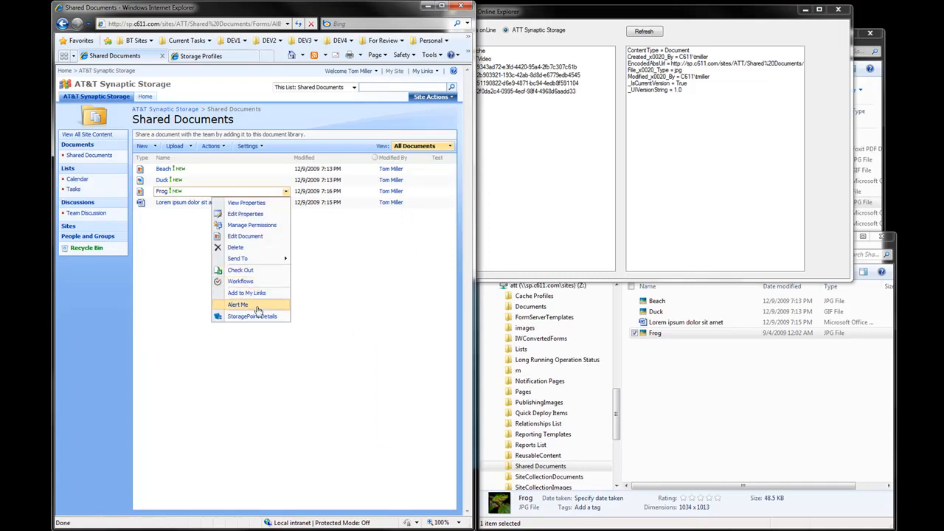
click(259, 216)
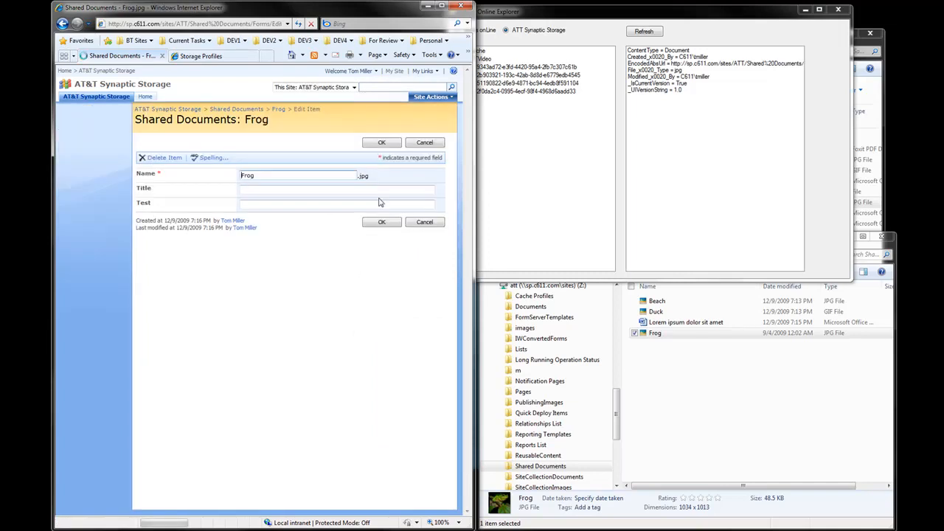
click(300, 205)
text(Test)
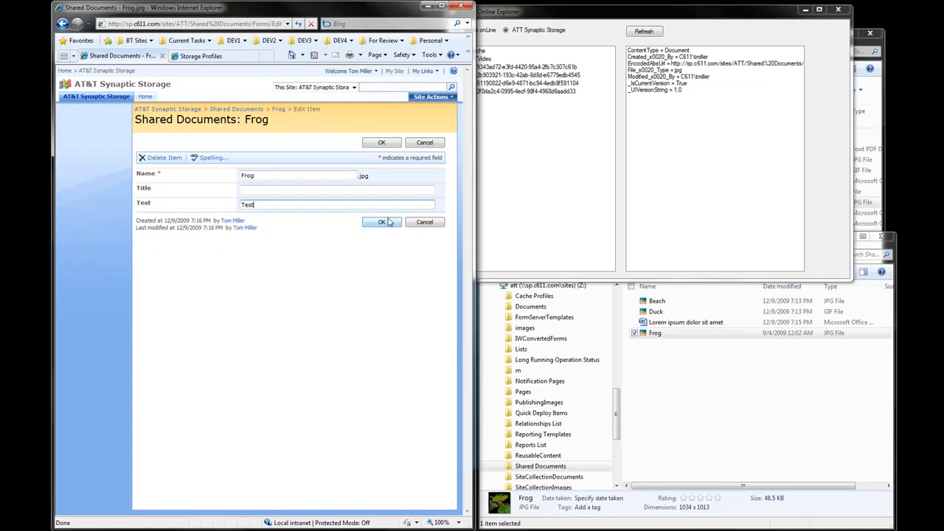
click(386, 222)
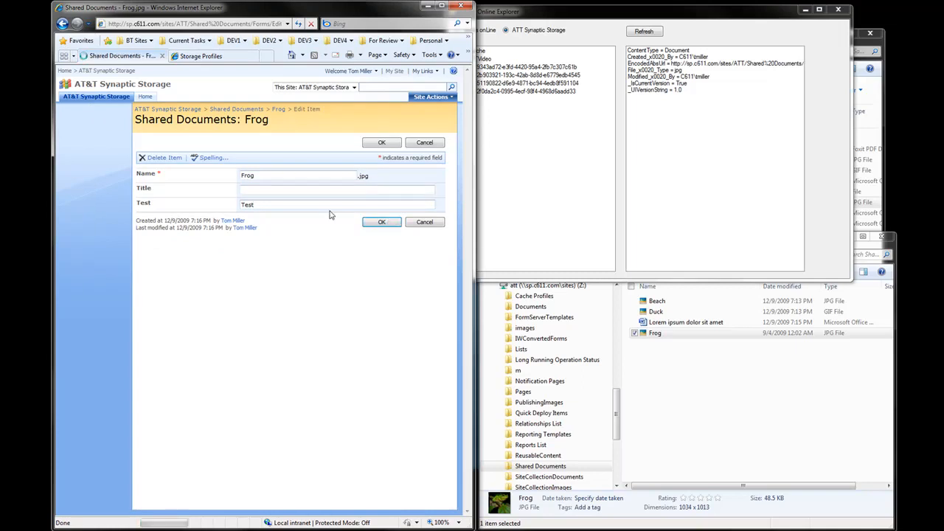
- Refresh the listing in Atmos Online Explorer, expand ATTVideo and check the last object's metadata for the Test entry
click(645, 31)
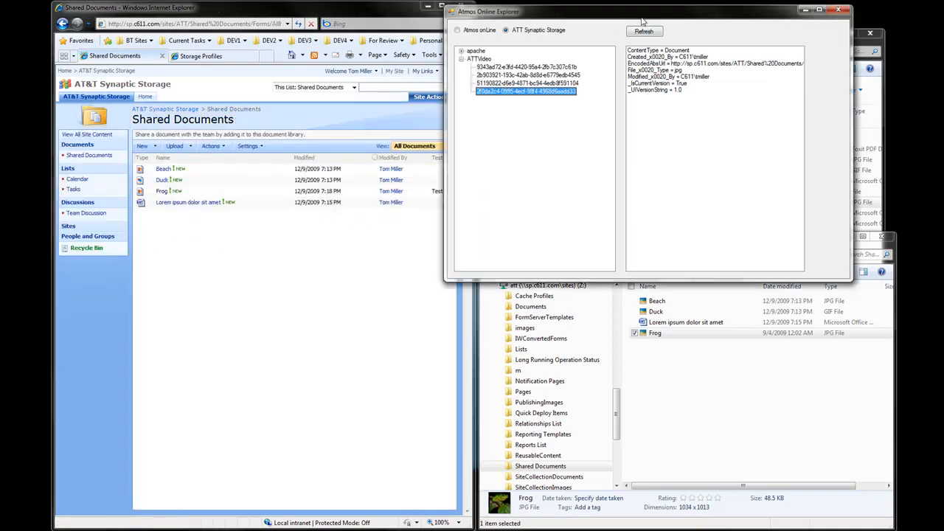
click(644, 31)
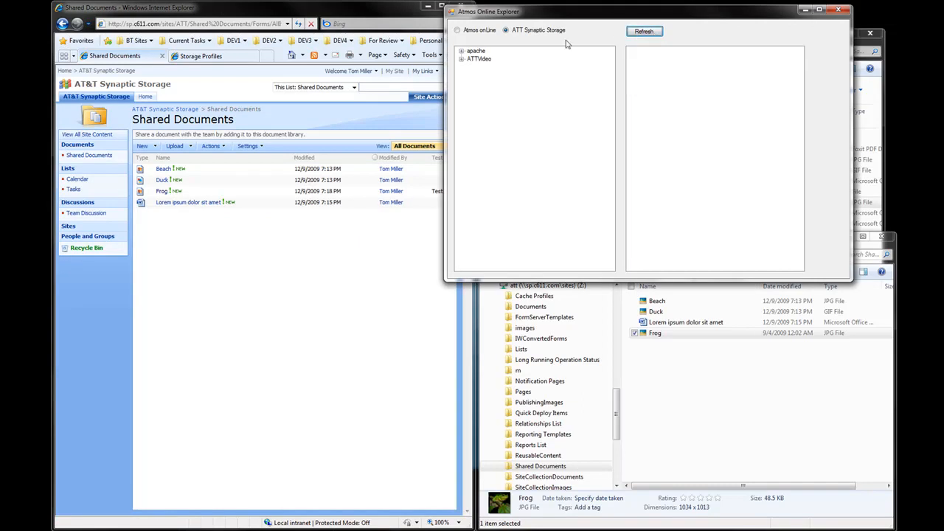
click(462, 59)
click(503, 91)
click(650, 84)
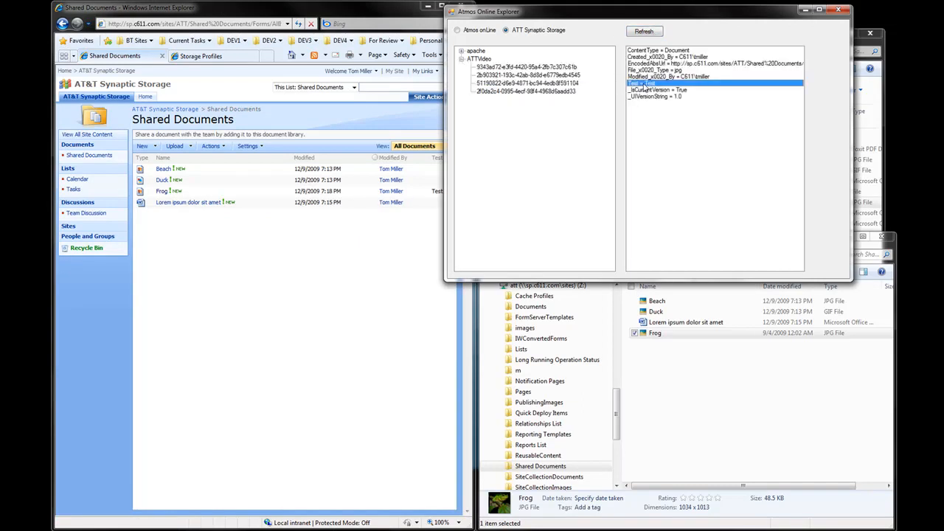